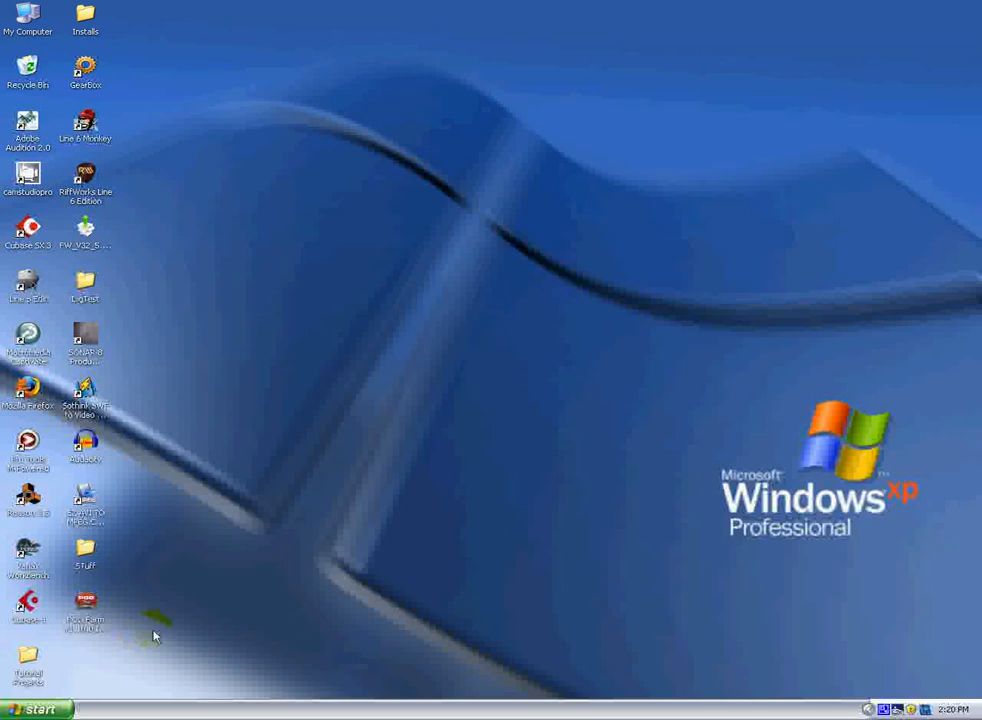
Step: Run the POD Farm v1.10.0 installer from the desktop and continue past its welcome page
{"action": "left_click", "coordinate": [86, 605]}
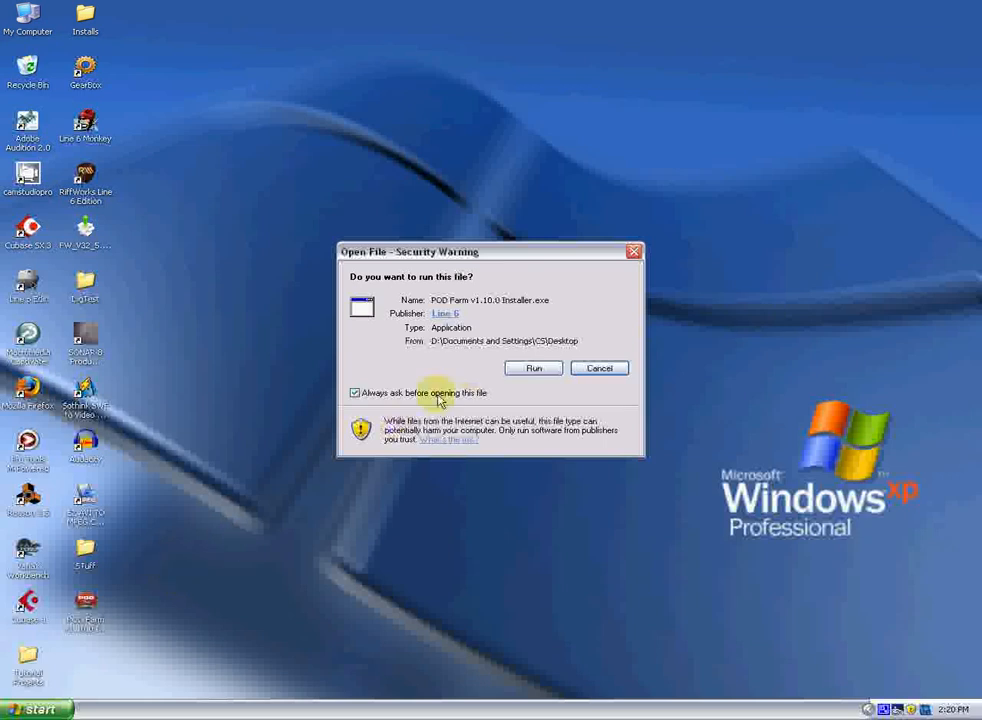
{"action": "left_click", "coordinate": [516, 369]}
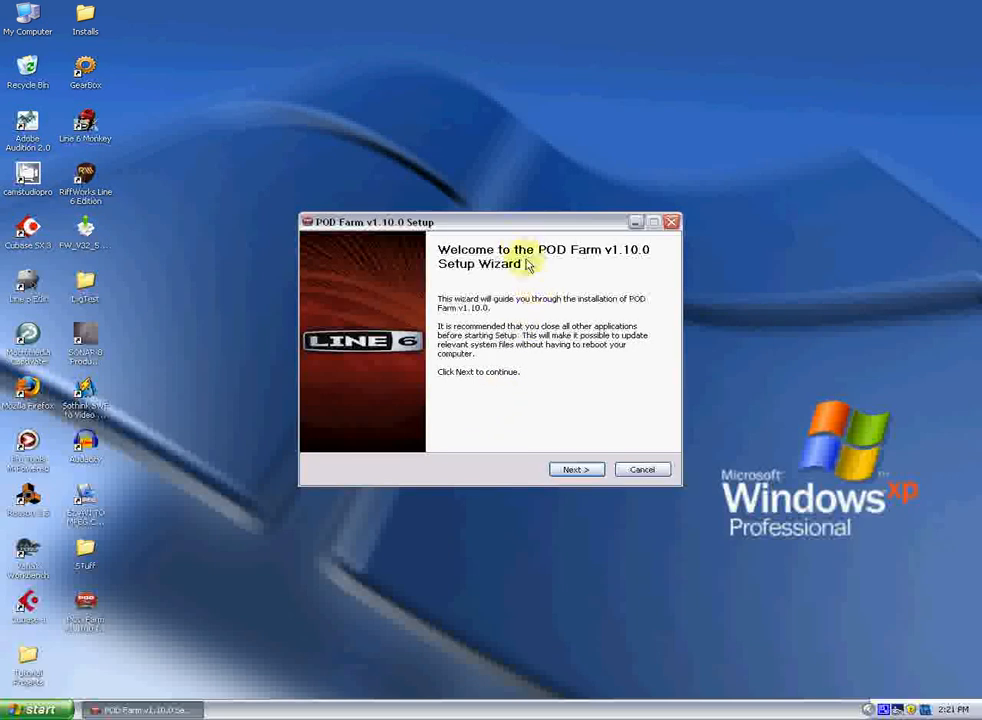
{"action": "left_click_drag", "start_coordinate": [511, 226], "coordinate": [516, 205]}
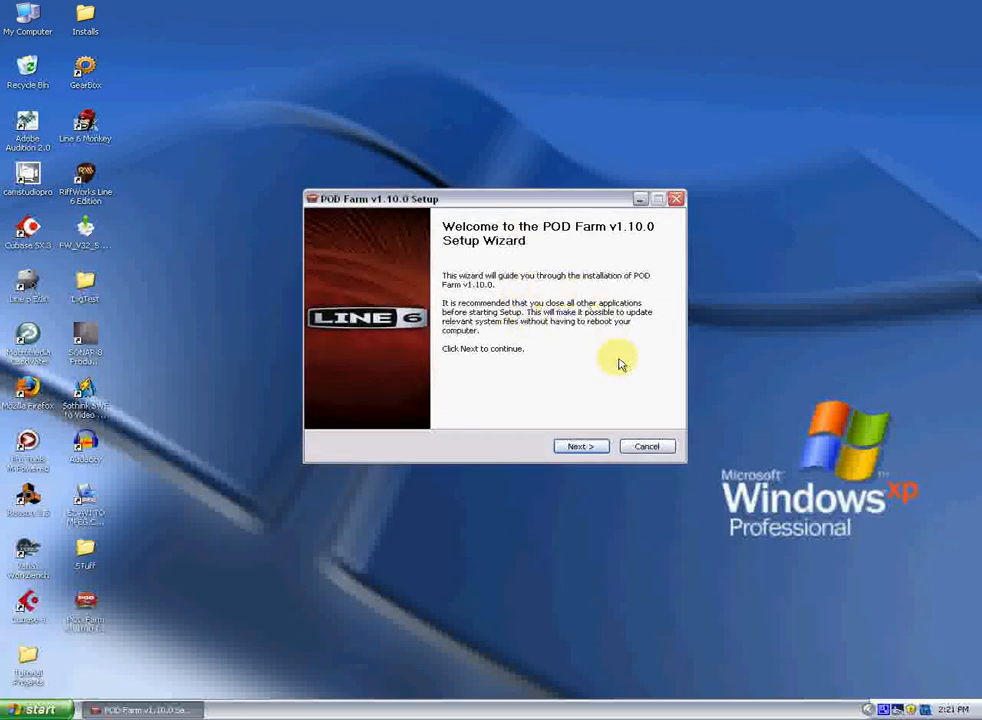
{"action": "left_click", "coordinate": [573, 449]}
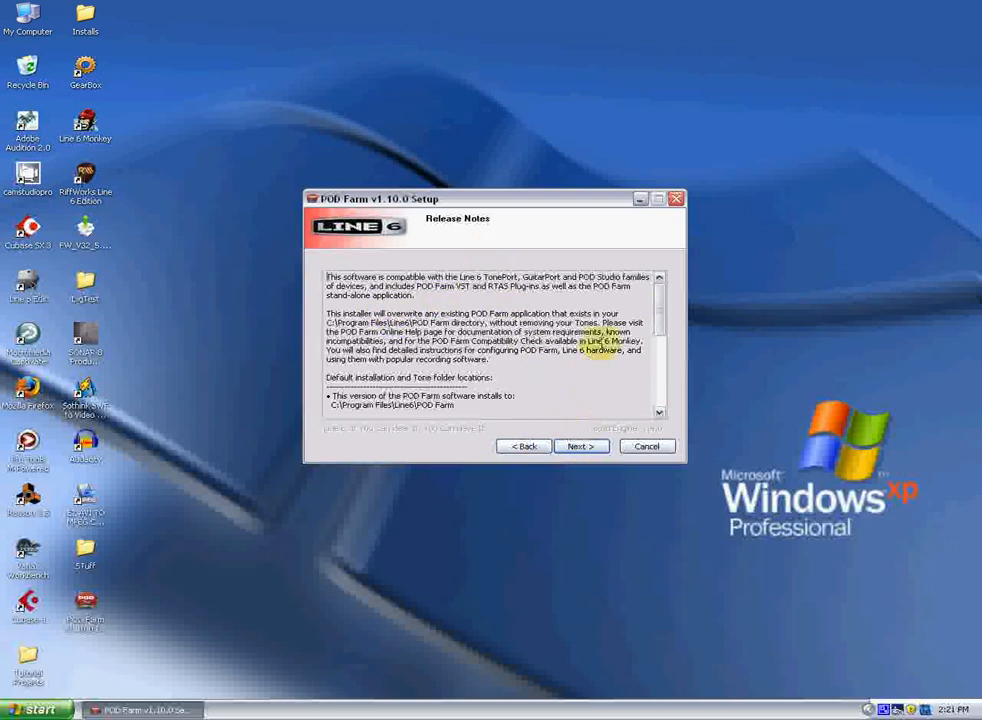
Step: Continue past the release notes and agree to the POD Farm software license agreement
{"action": "mouse_move", "coordinate": [660, 316]}
{"action": "left_mouse_down"}
{"action": "mouse_move", "coordinate": [655, 384]}
{"action": "mouse_move", "coordinate": [653, 303]}
{"action": "left_mouse_up"}
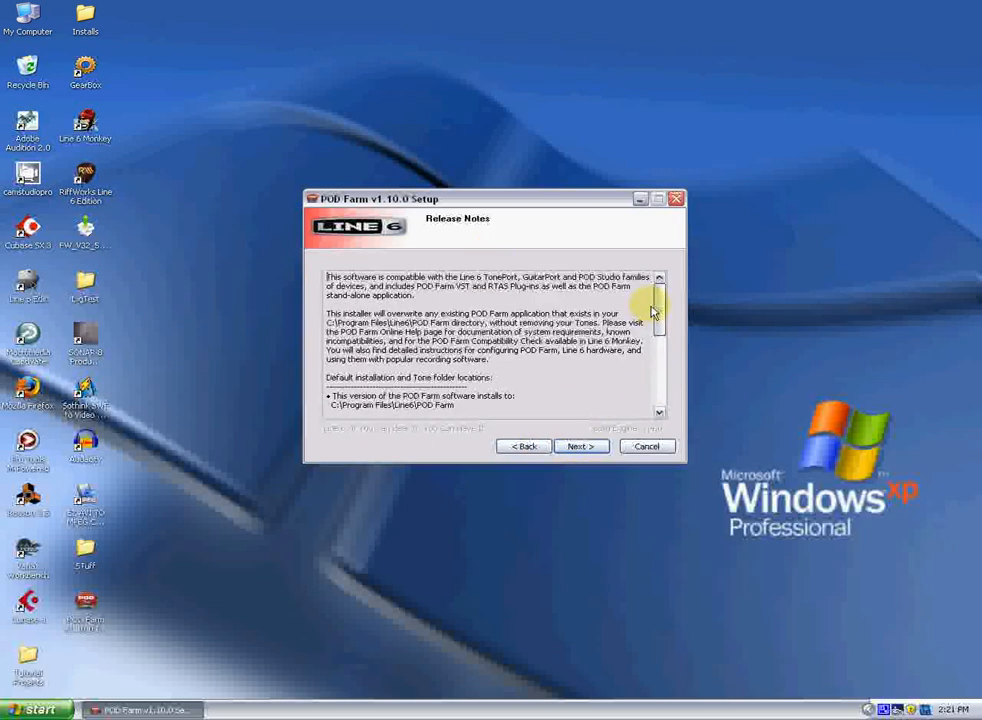
{"action": "left_click", "coordinate": [574, 446]}
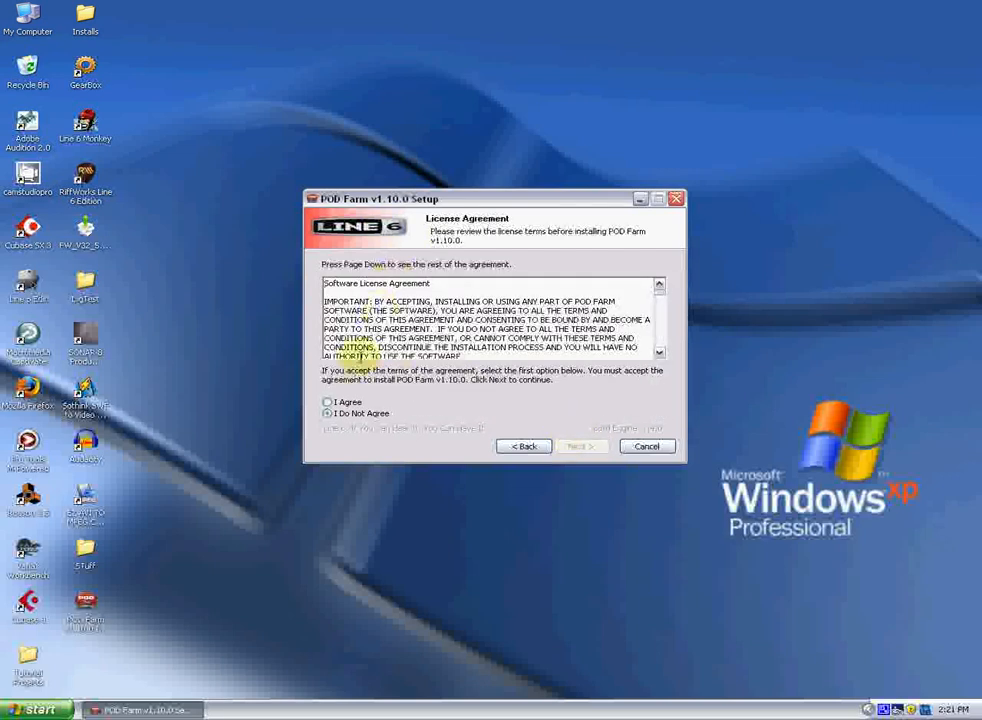
{"action": "left_click", "coordinate": [329, 402]}
{"action": "left_click", "coordinate": [578, 446]}
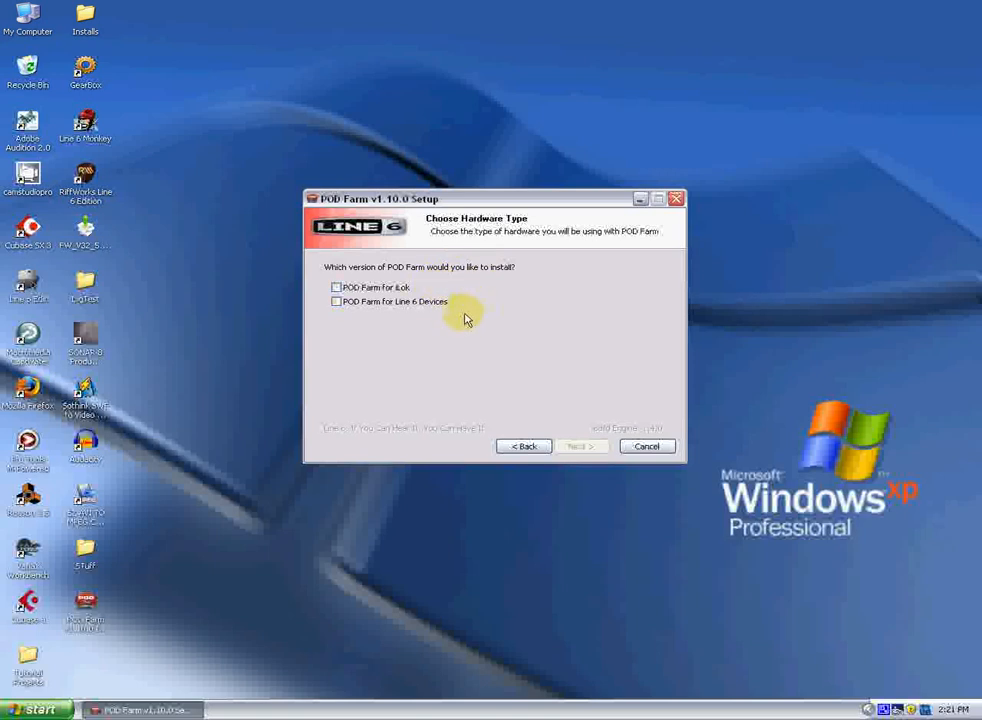
Step: Select POD Farm for Line 6 Devices as the version to install and continue past the USB cable notice
{"action": "left_click", "coordinate": [336, 301]}
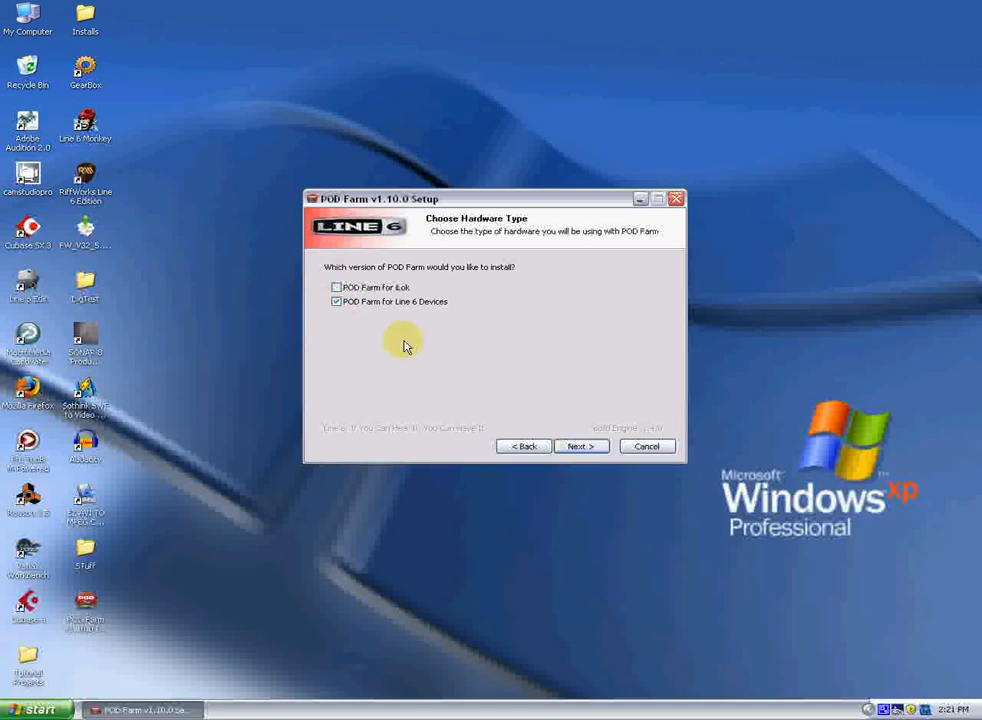
{"action": "left_click", "coordinate": [575, 449]}
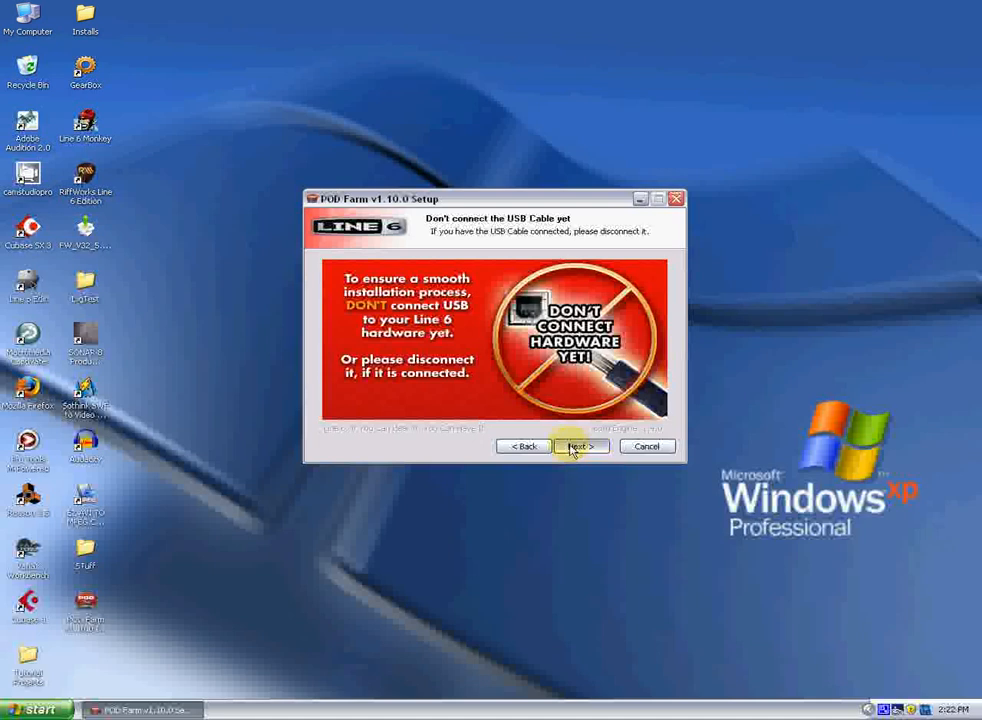
{"action": "left_click", "coordinate": [577, 447]}
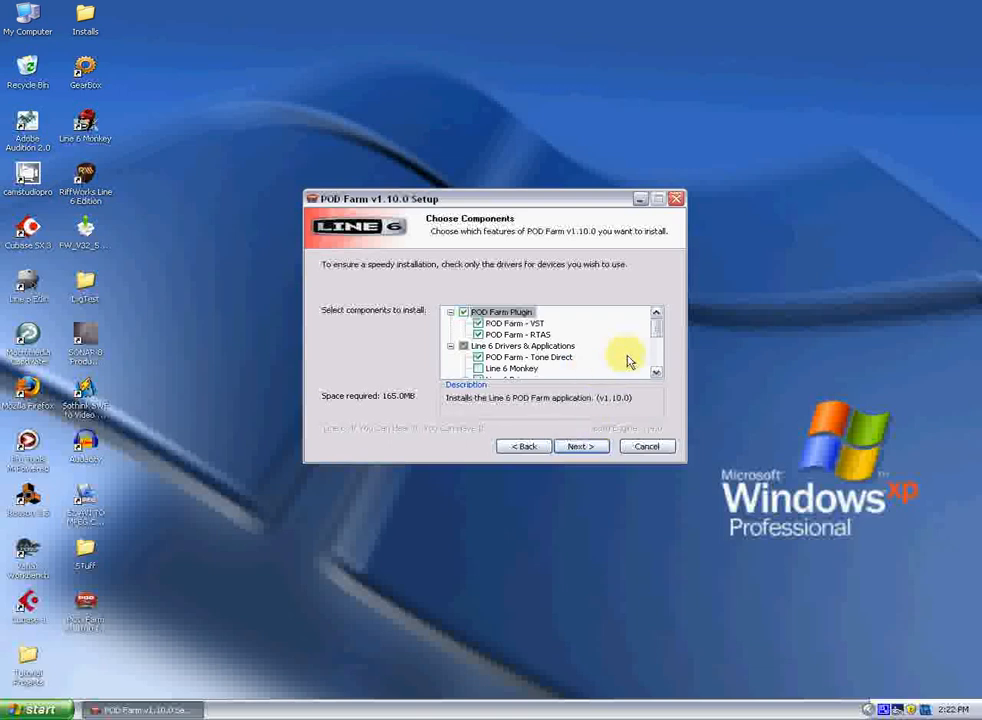
Step: Add Line 6 Monkey to the components to install and agree to reinstall version 1.27
{"action": "mouse_move", "coordinate": [653, 325]}
{"action": "left_mouse_down"}
{"action": "mouse_move", "coordinate": [653, 358]}
{"action": "mouse_move", "coordinate": [654, 320]}
{"action": "left_mouse_up"}
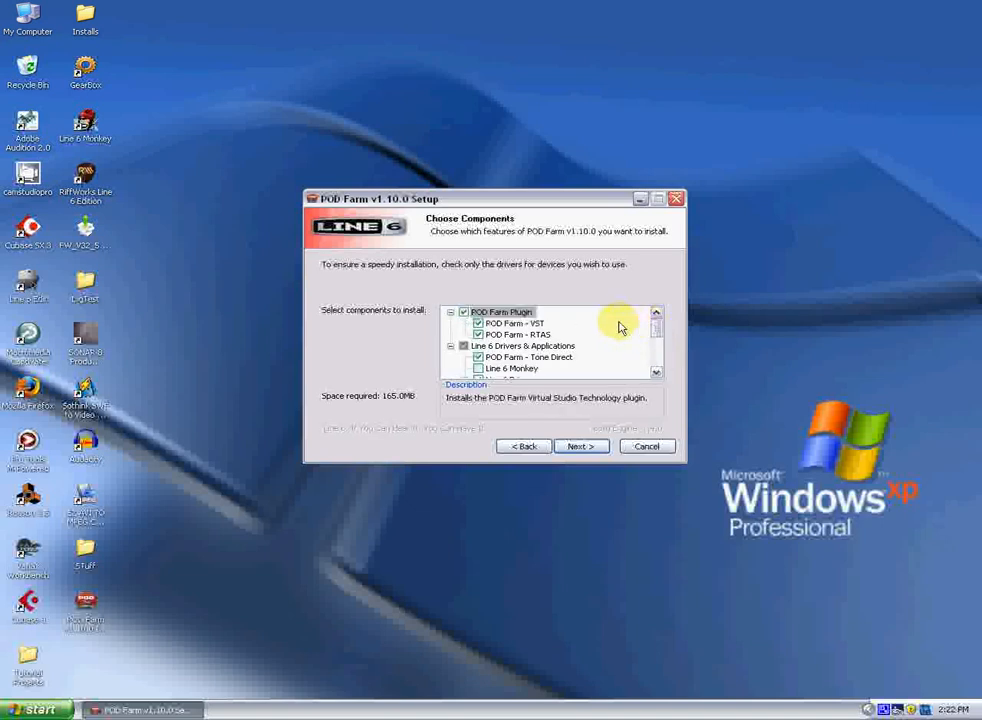
{"action": "left_click", "coordinate": [656, 373]}
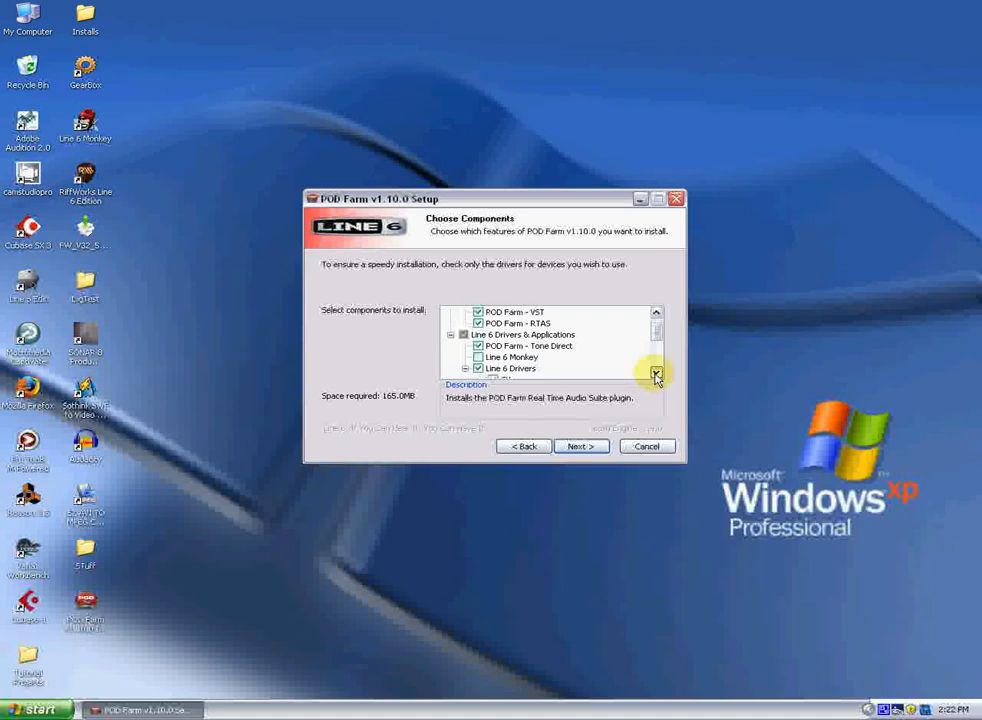
{"action": "left_click", "coordinate": [656, 373]}
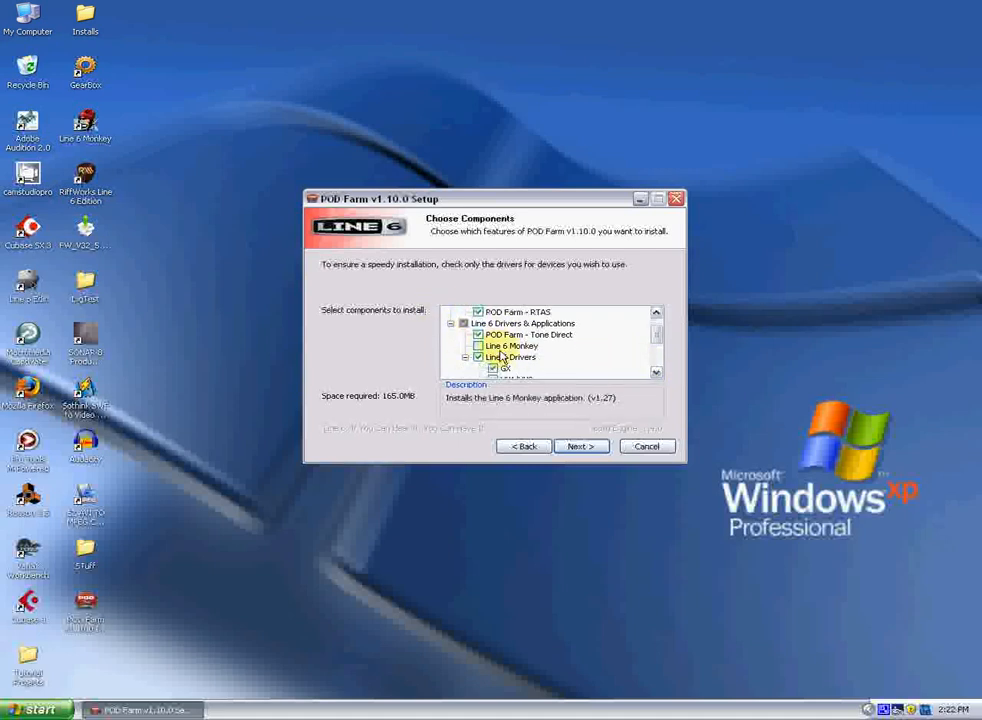
{"action": "left_click", "coordinate": [478, 347]}
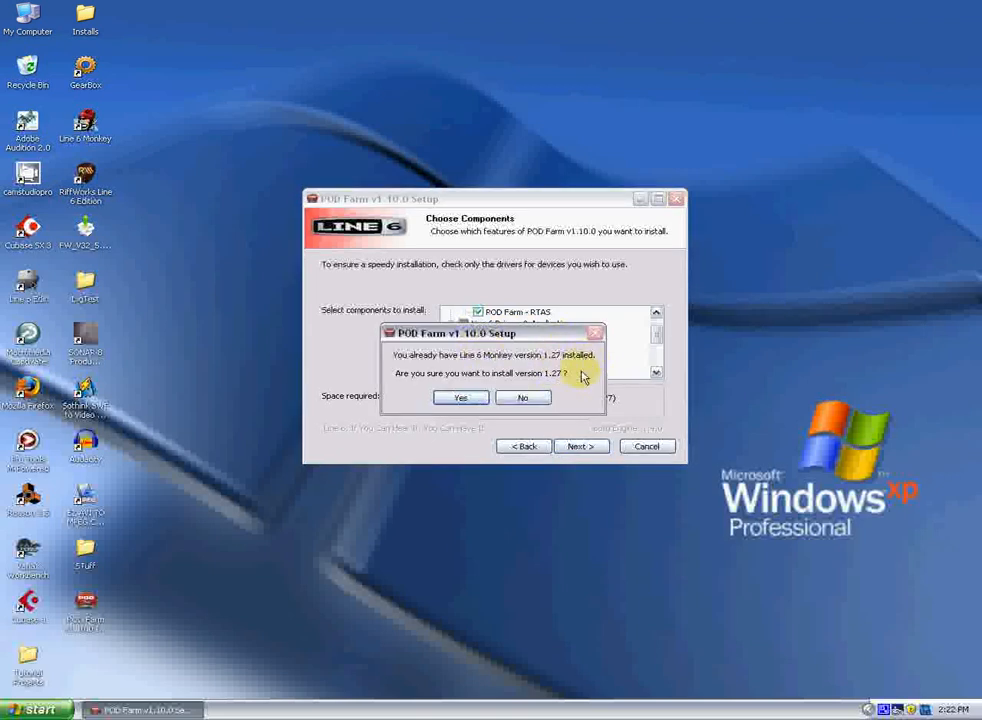
{"action": "left_click", "coordinate": [468, 399]}
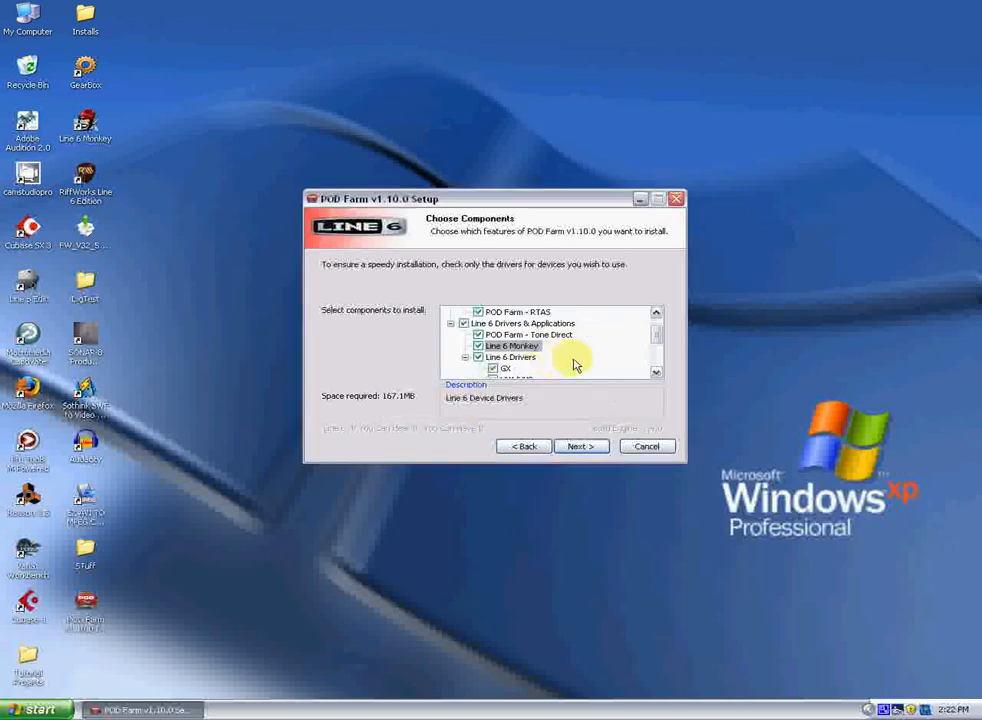
Step: Exclude the GX, UX8, KB37, DI, GuitarPort, POD X3 and PODxt drivers, keeping only UX1/UX2 selected
{"action": "scroll", "coordinate": [655, 343], "scroll_direction": "down", "scroll_amount": 2}
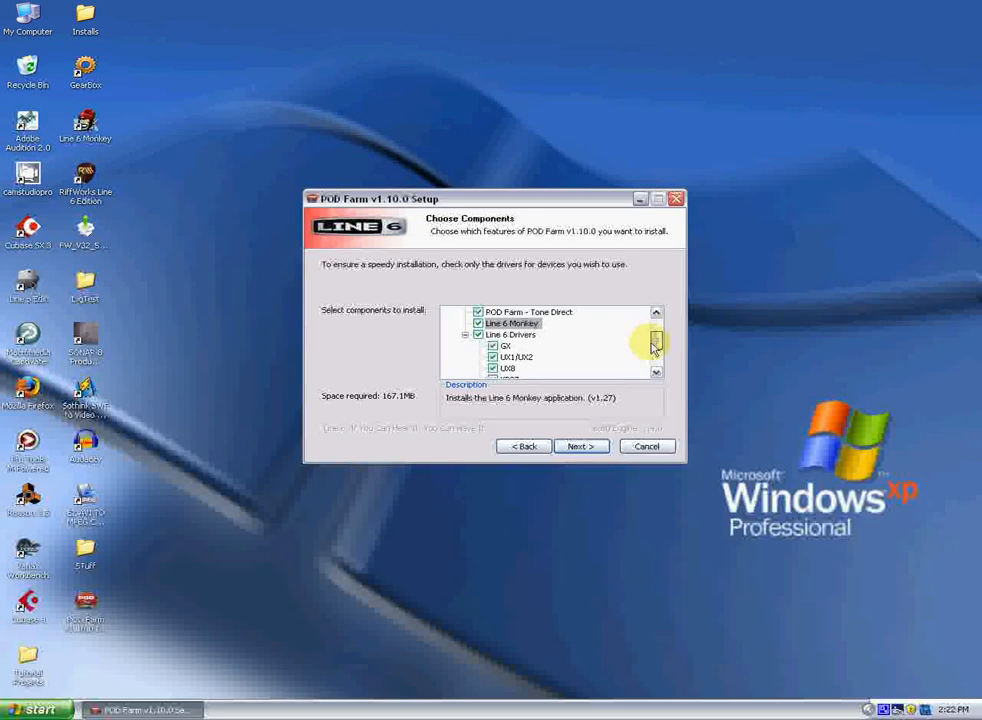
{"action": "scroll", "coordinate": [652, 343], "scroll_direction": "down", "scroll_amount": 1}
{"action": "scroll", "coordinate": [560, 348], "scroll_direction": "up", "scroll_amount": 1}
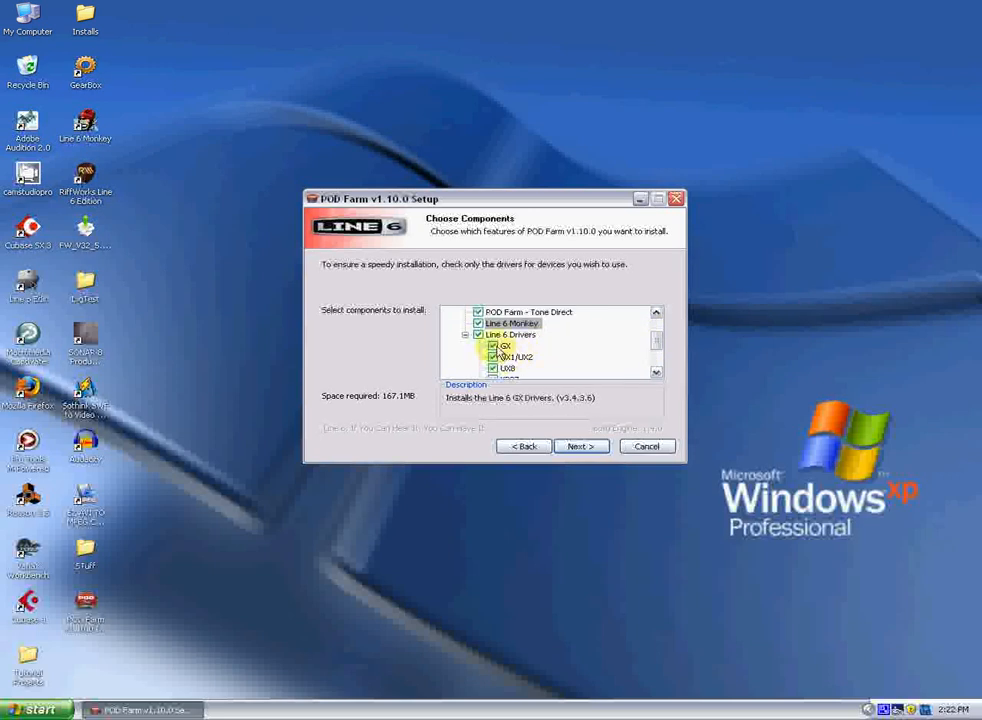
{"action": "left_click", "coordinate": [492, 346]}
{"action": "left_click", "coordinate": [492, 367]}
{"action": "left_click", "coordinate": [657, 373]}
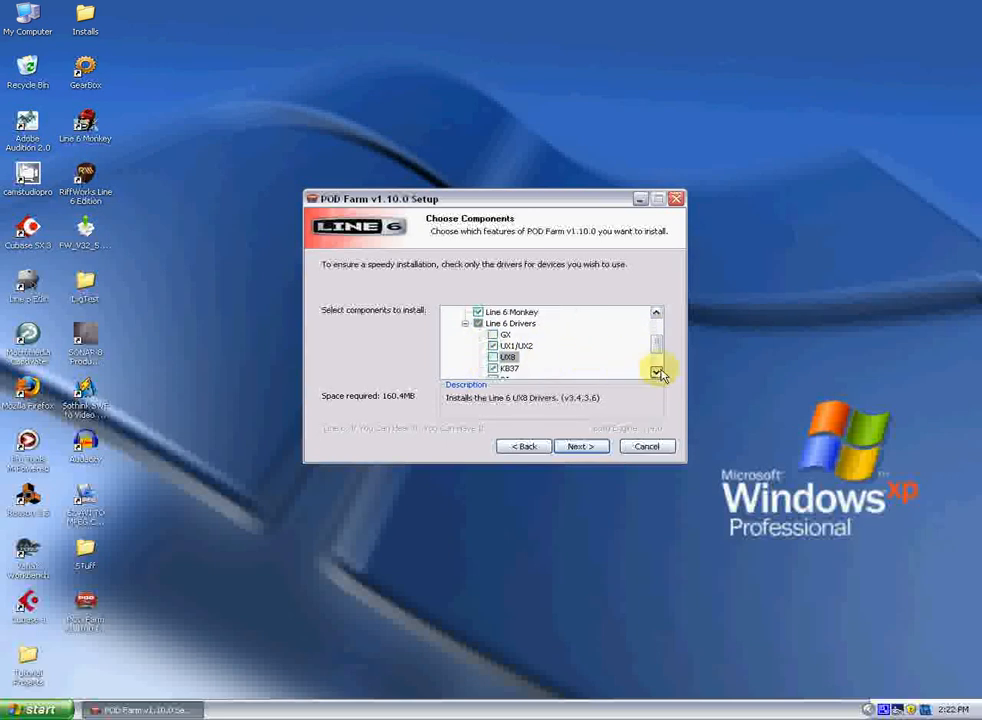
{"action": "left_click", "coordinate": [657, 373]}
{"action": "left_click", "coordinate": [657, 373]}
{"action": "left_click", "coordinate": [492, 345]}
{"action": "left_click", "coordinate": [492, 356]}
{"action": "left_click", "coordinate": [492, 367]}
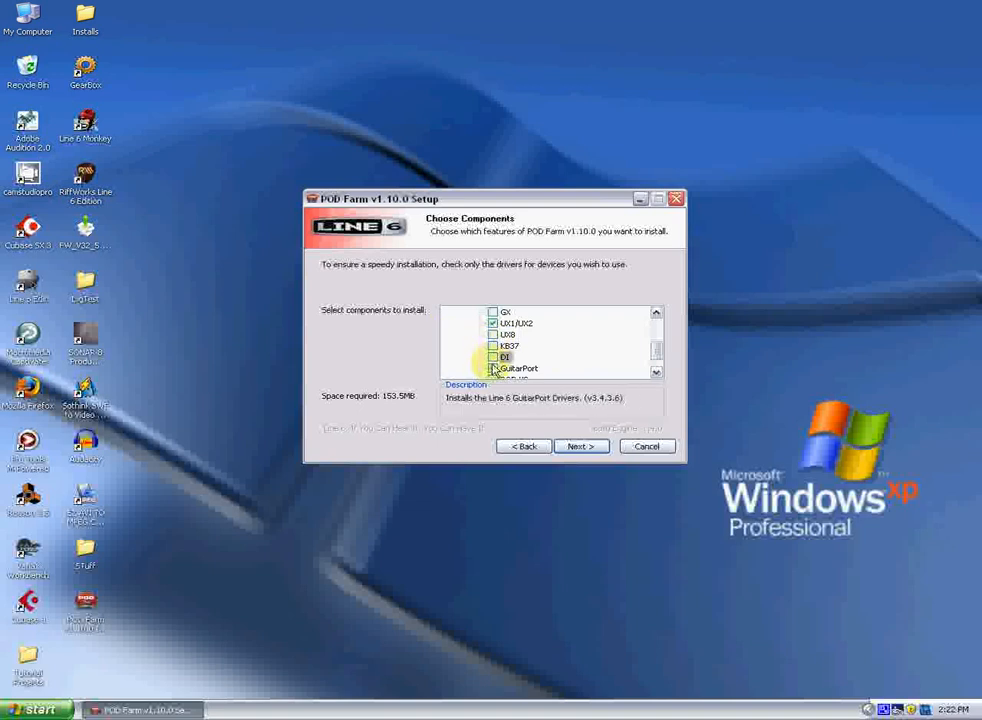
{"action": "left_click", "coordinate": [656, 372]}
{"action": "left_click", "coordinate": [656, 372]}
{"action": "left_click", "coordinate": [492, 357]}
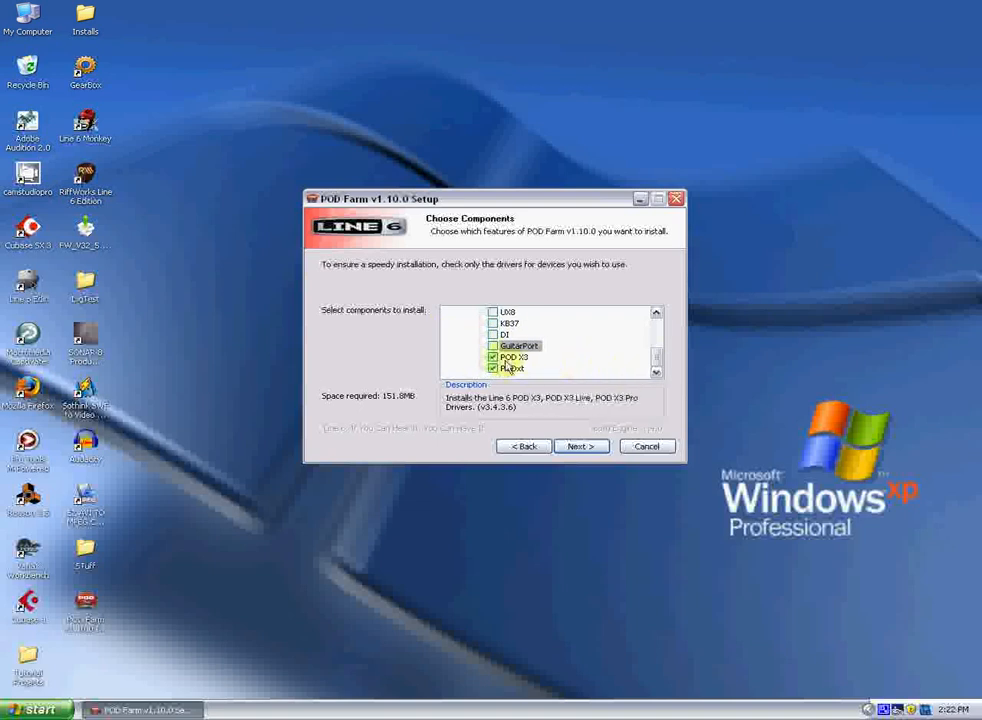
{"action": "left_click", "coordinate": [492, 368]}
Step: Review the component selection from the drivers up to the VST and RTAS plug-ins, and accept it
{"action": "left_click", "coordinate": [656, 313]}
{"action": "left_click", "coordinate": [656, 313]}
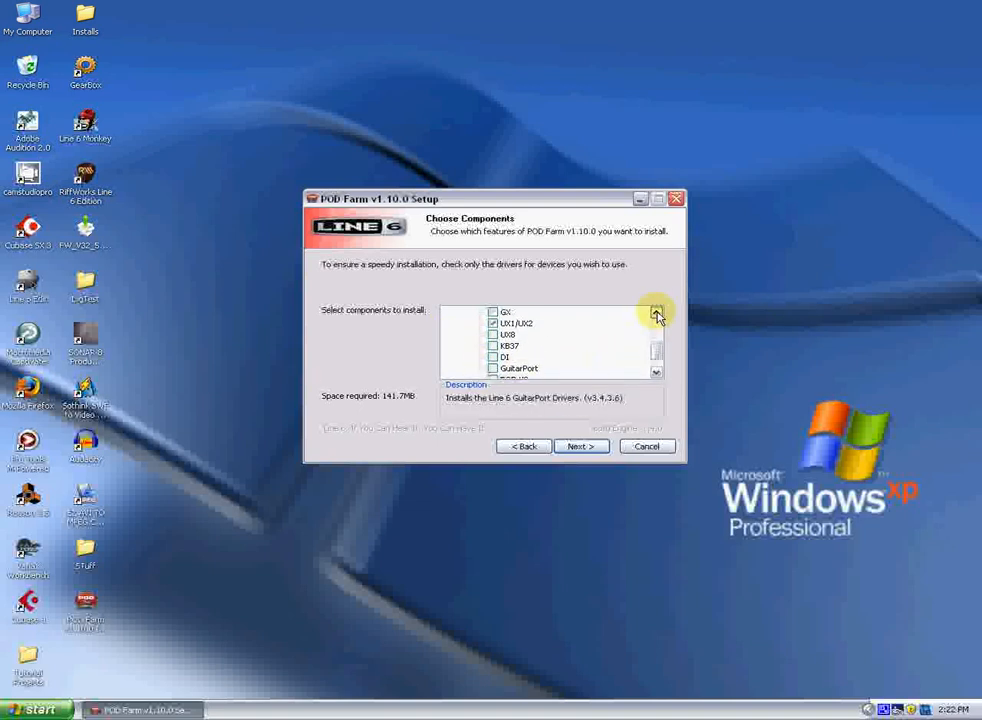
{"action": "left_click", "coordinate": [656, 313]}
{"action": "left_click", "coordinate": [656, 313]}
{"action": "left_click", "coordinate": [656, 313]}
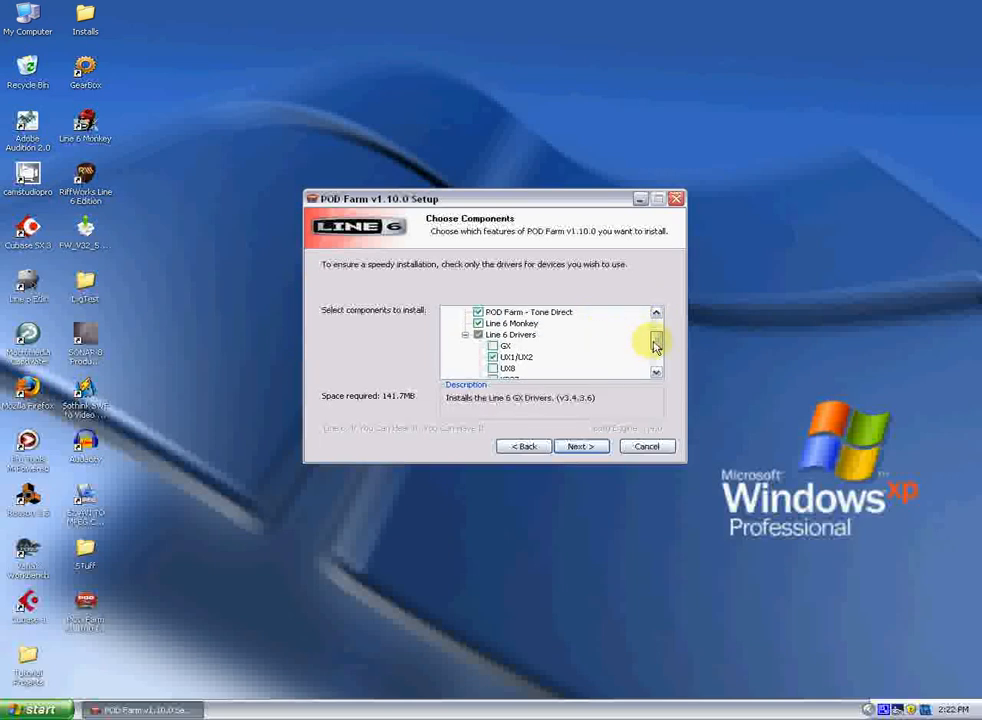
{"action": "left_click_drag", "start_coordinate": [656, 345], "coordinate": [656, 341]}
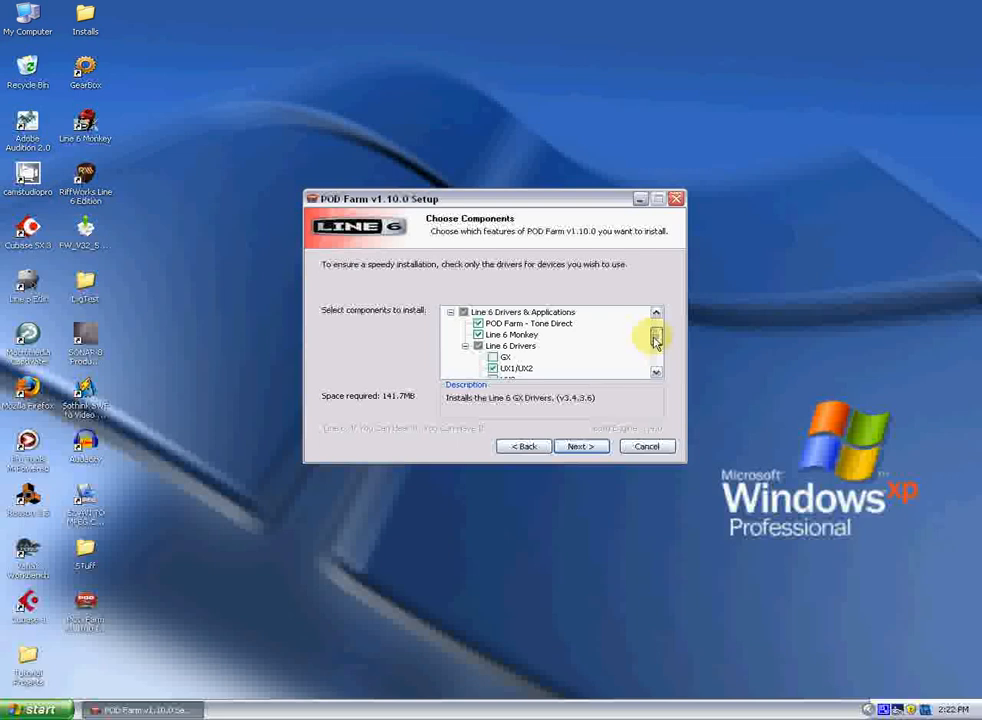
{"action": "left_click_drag", "start_coordinate": [656, 341], "coordinate": [655, 327]}
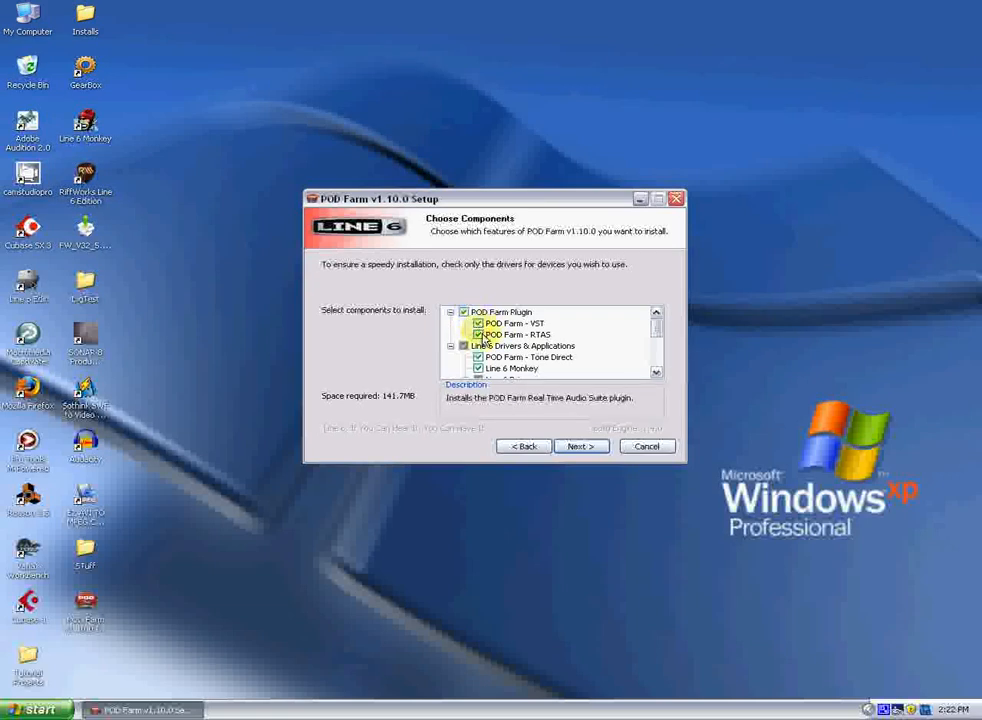
{"action": "left_click", "coordinate": [569, 446]}
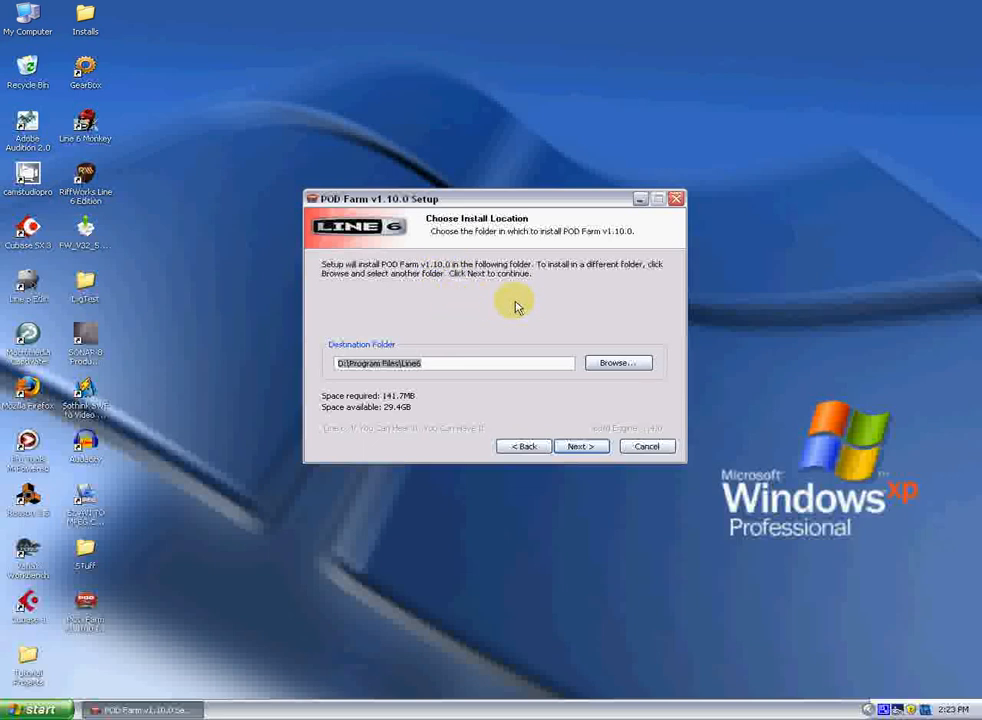
Step: Install POD Farm to D:\Program Files\Line6 with the VST plug-in in D:\Program Files\Line6\POD Farm\VST\Line 6
{"action": "left_click", "coordinate": [578, 446]}
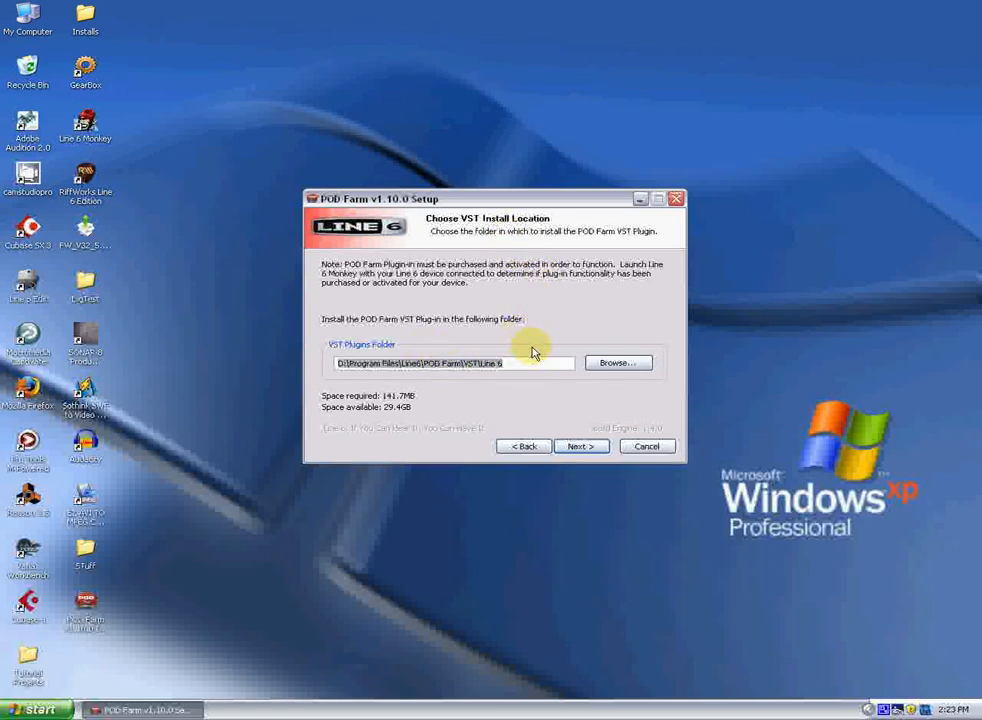
{"action": "left_click", "coordinate": [585, 449]}
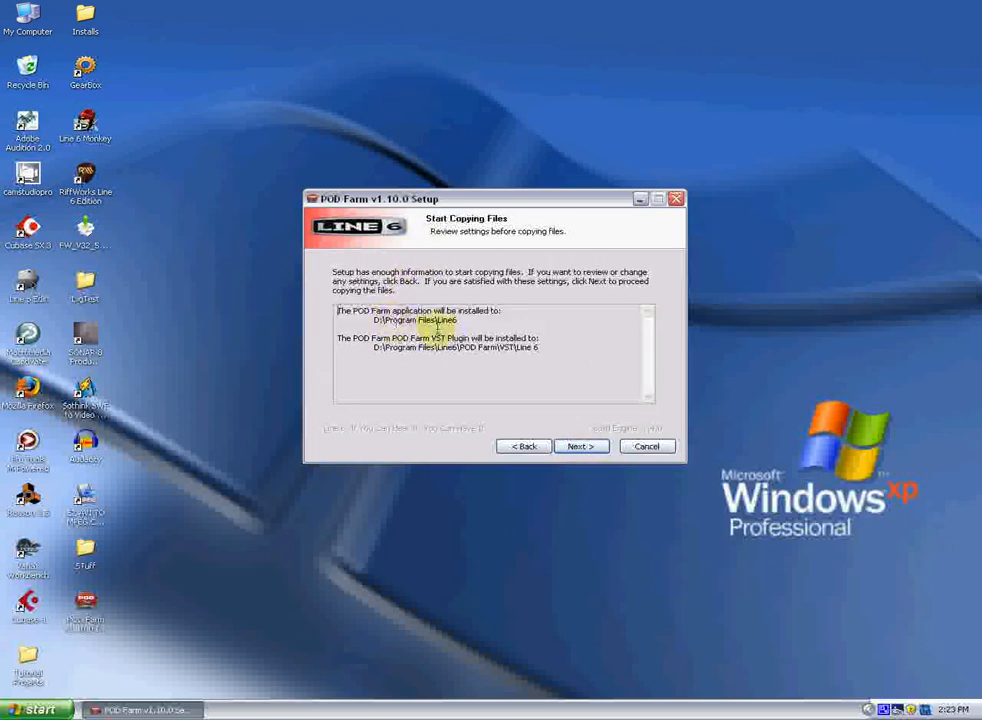
{"action": "left_click", "coordinate": [570, 449]}
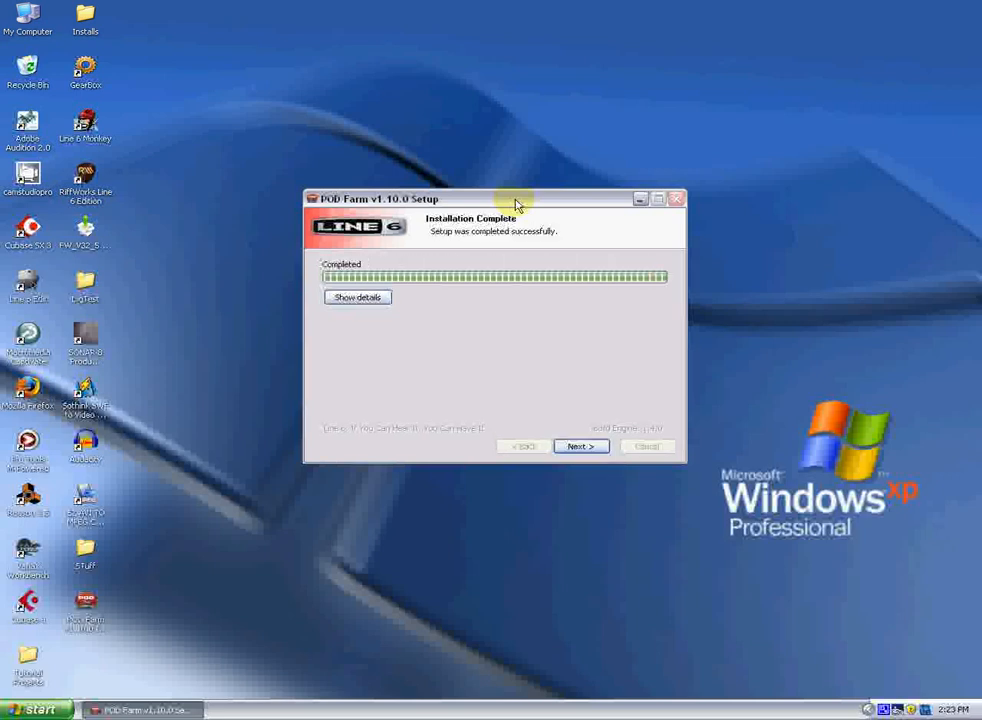
Step: Finish the POD Farm setup, keeping the .l6t, .l6b and .l6c file associations and the desktop shortcut
{"action": "left_click", "coordinate": [586, 447]}
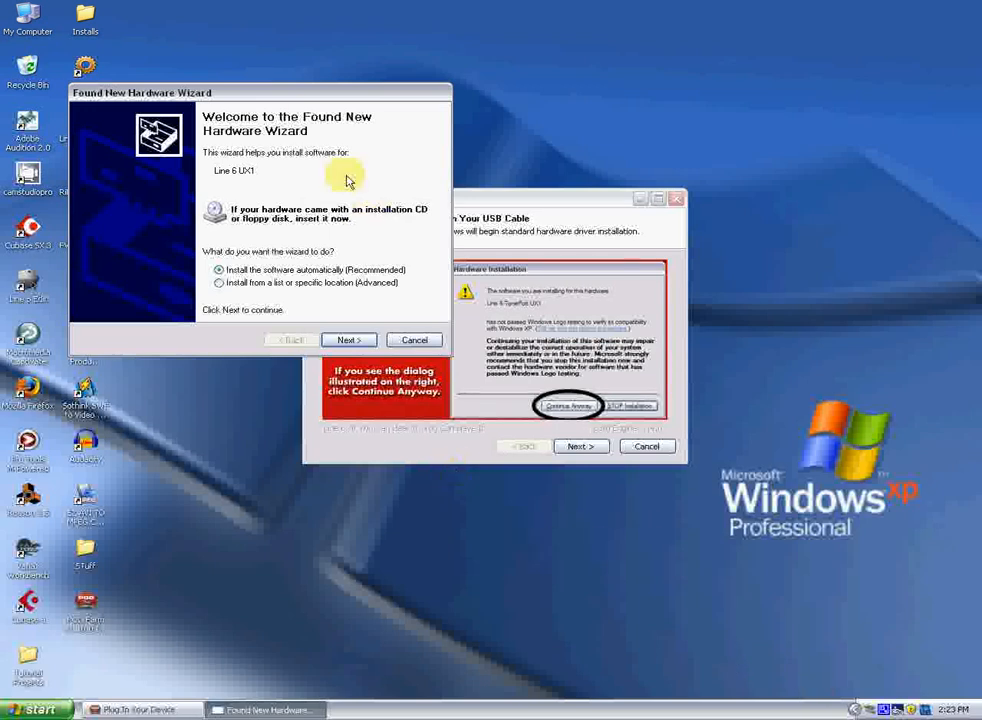
{"action": "left_click_drag", "start_coordinate": [294, 100], "coordinate": [271, 75]}
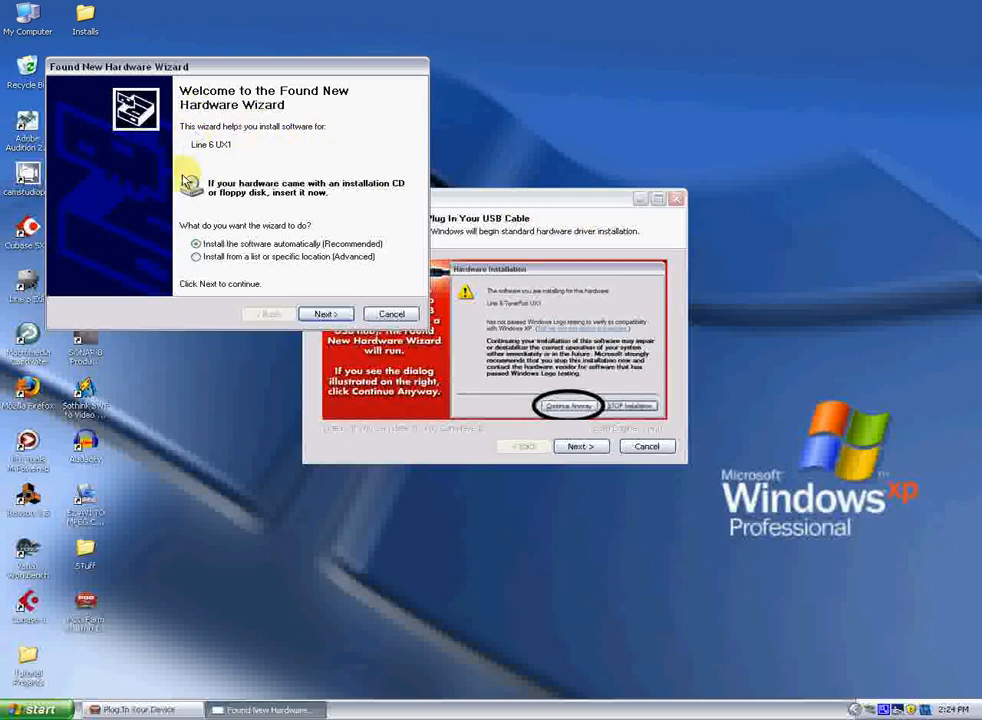
{"action": "left_click", "coordinate": [629, 267]}
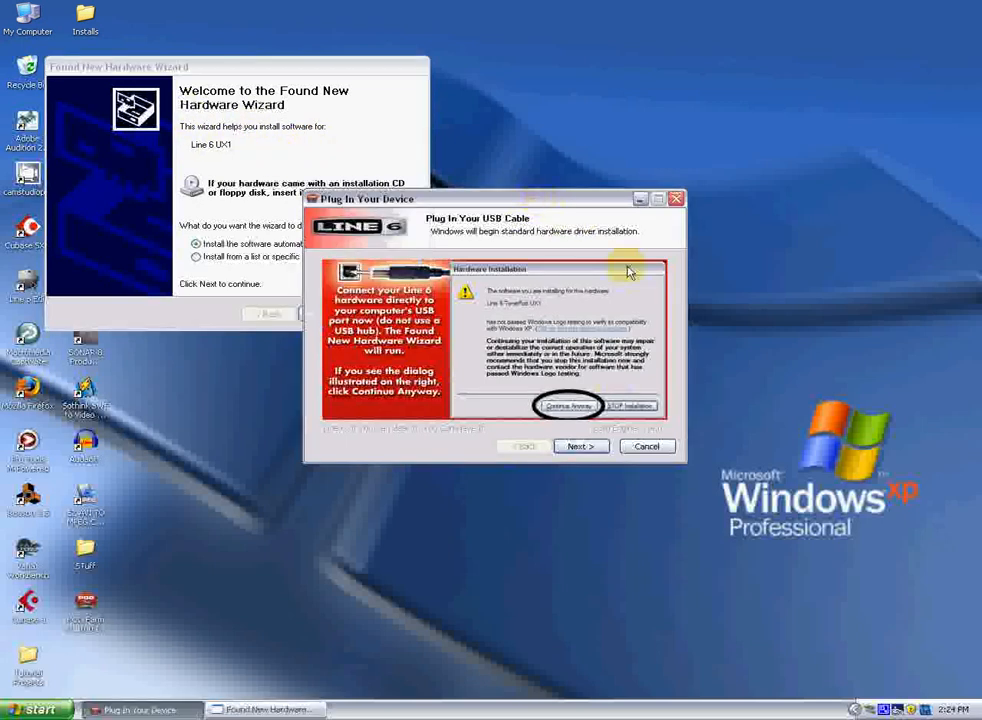
{"action": "left_click", "coordinate": [580, 447]}
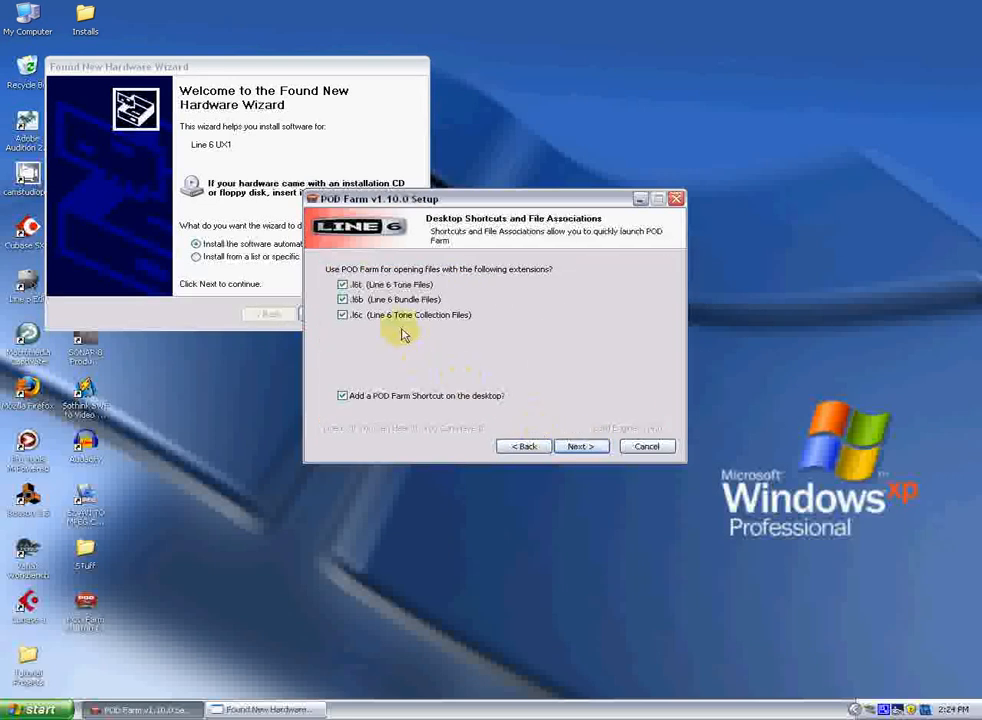
{"action": "left_click", "coordinate": [578, 447]}
{"action": "left_click", "coordinate": [592, 447]}
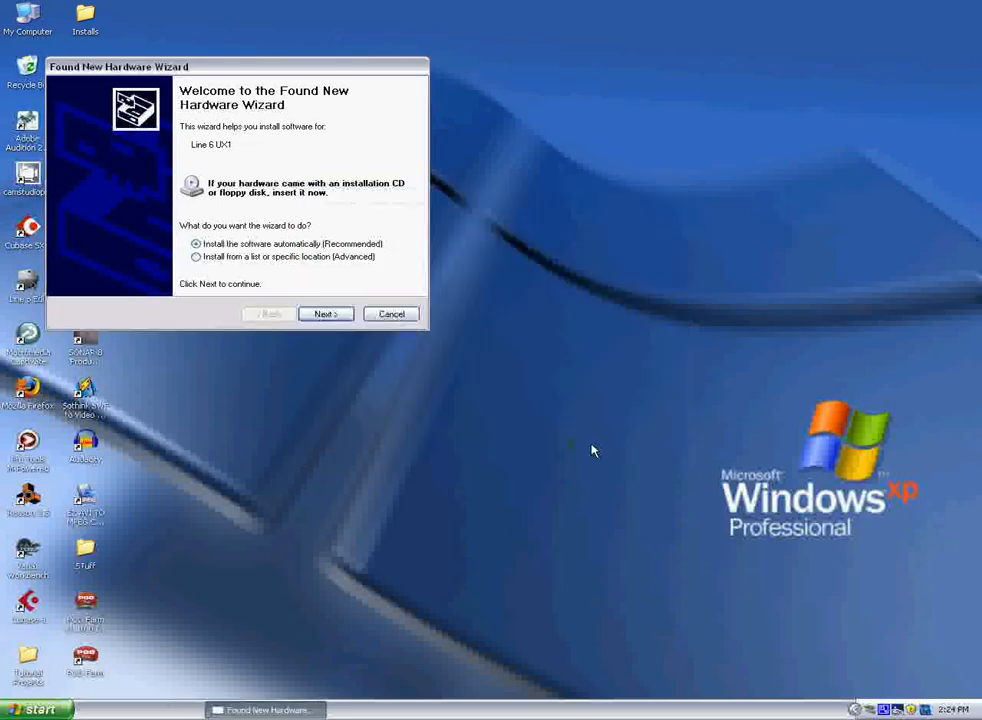
Step: Install the Line 6 UX1 software automatically, continuing past the Windows Logo testing warning, and close the hardware wizard
{"action": "left_click_drag", "start_coordinate": [366, 72], "coordinate": [430, 51]}
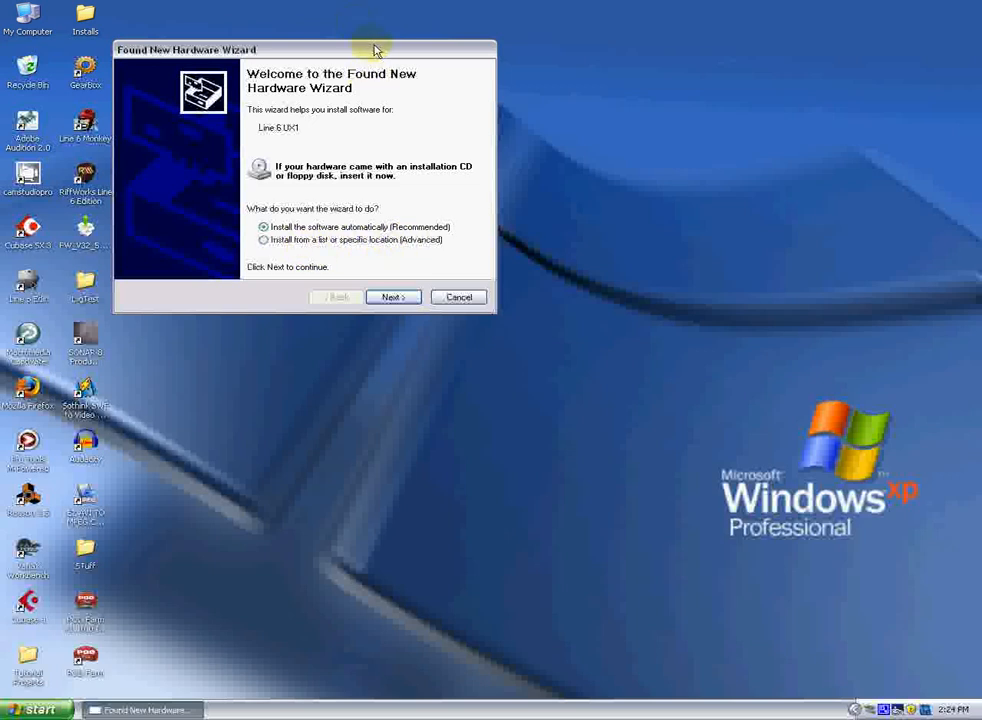
{"action": "left_click_drag", "start_coordinate": [375, 48], "coordinate": [380, 43]}
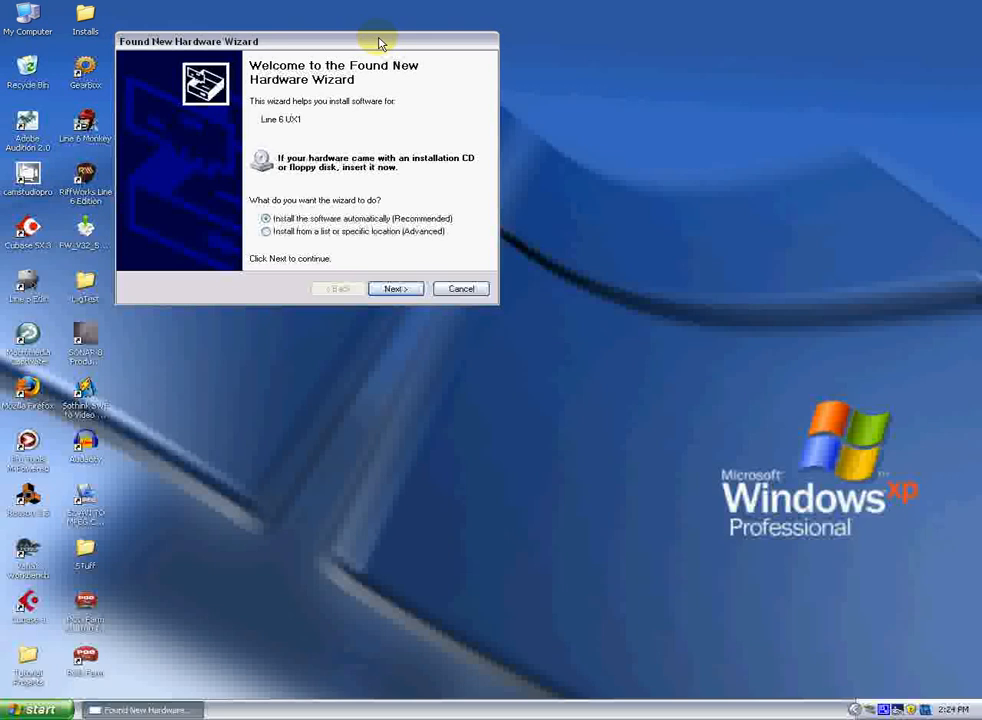
{"action": "left_click", "coordinate": [391, 289]}
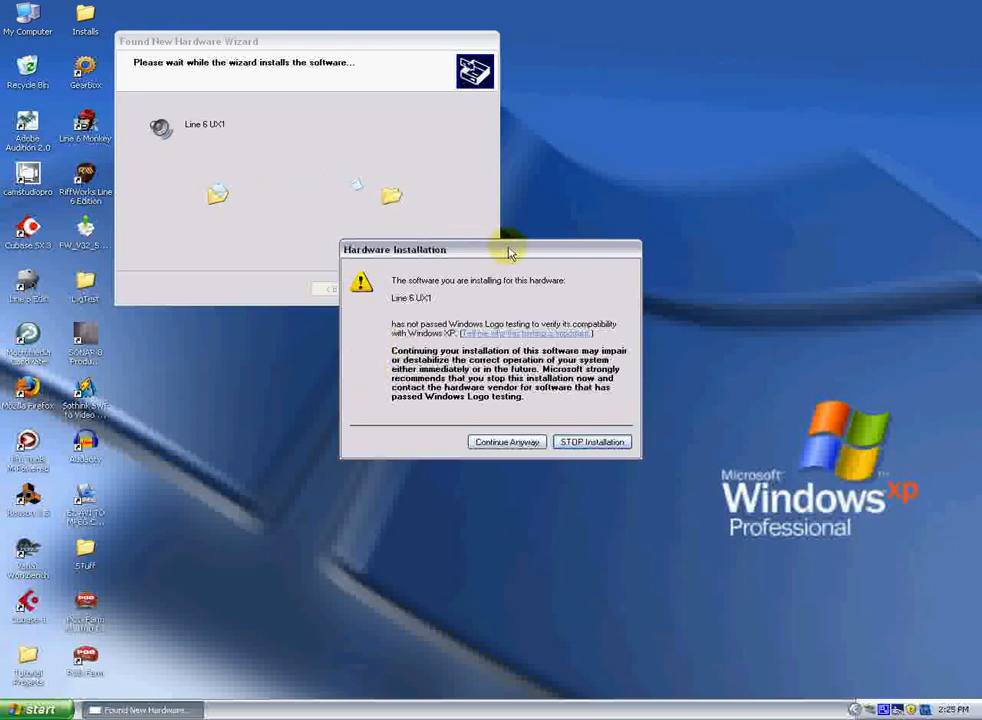
{"action": "left_click", "coordinate": [506, 443]}
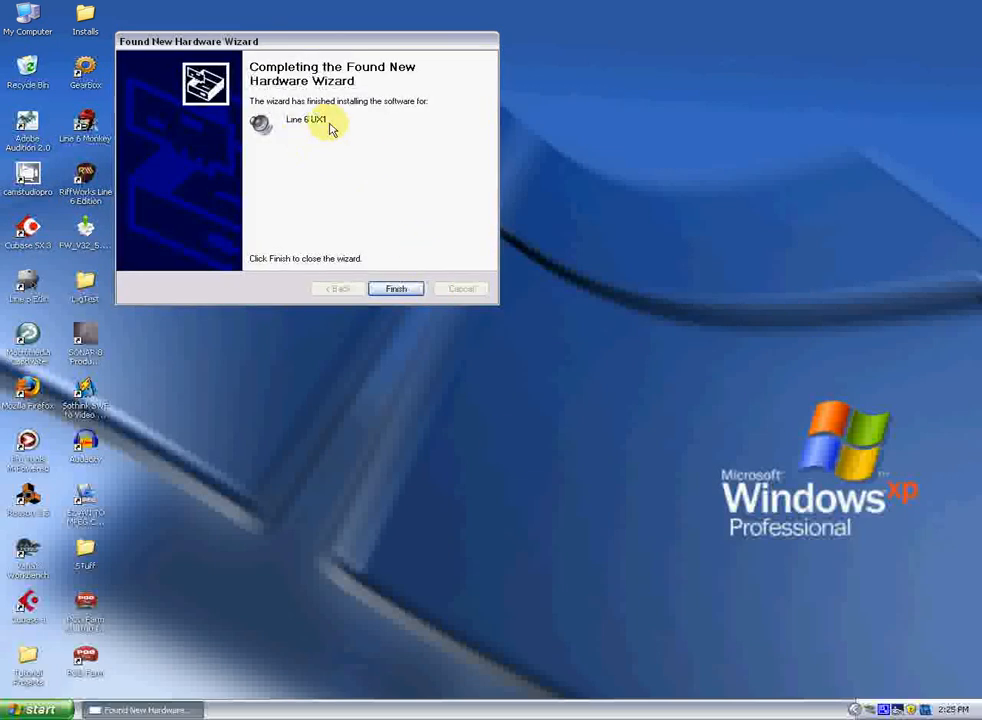
{"action": "left_click", "coordinate": [409, 290]}
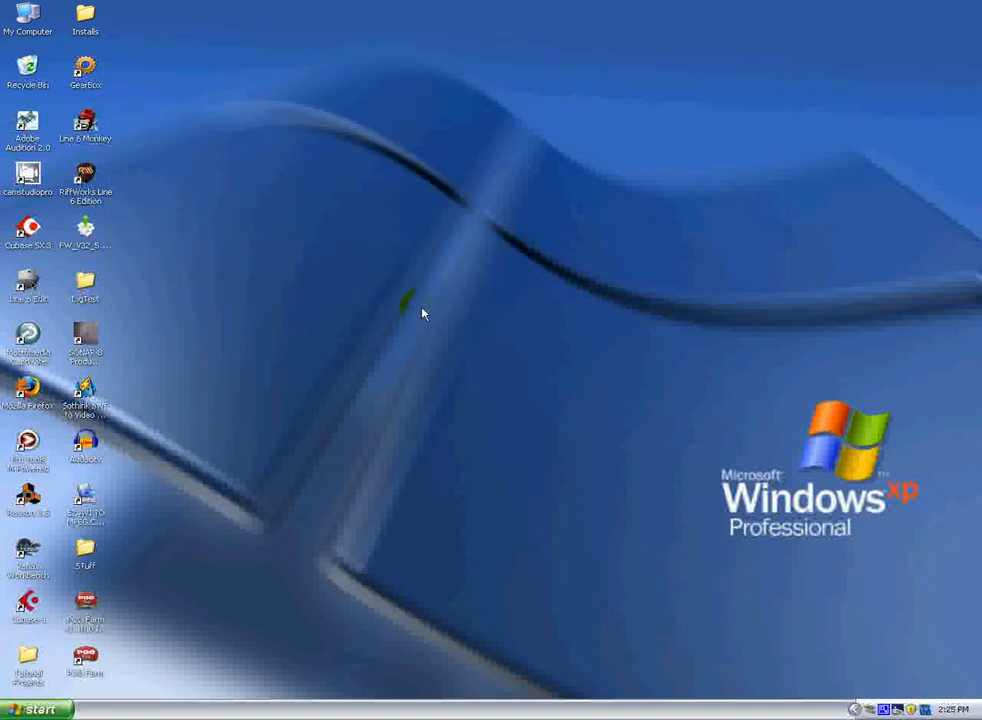